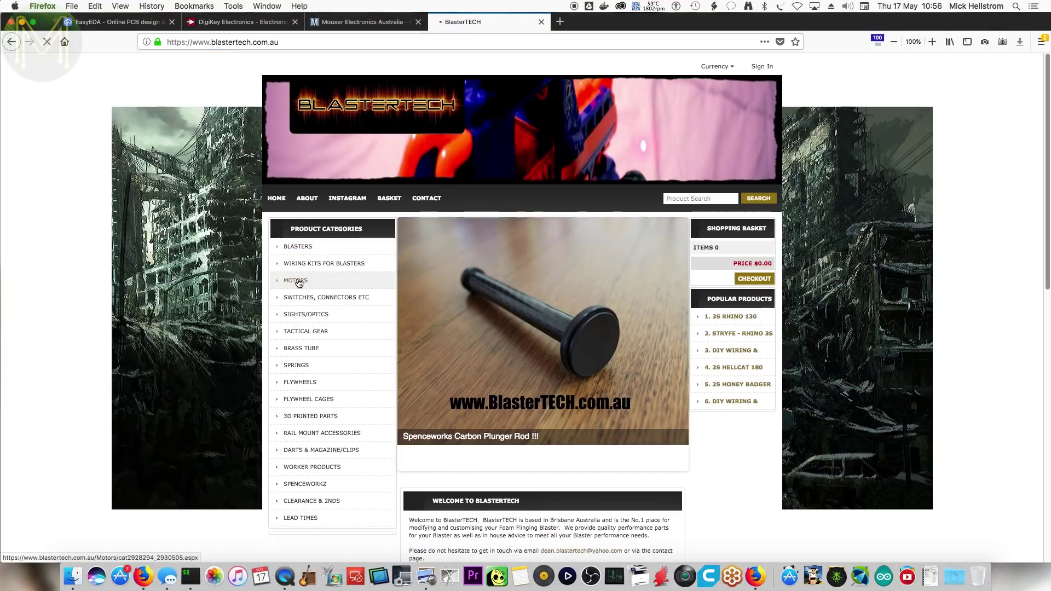
- Open the 3S Neo-Hellcat 180 motor page in BlasterTECH and view its torque chart
scroll(412, 305, "down", 1)
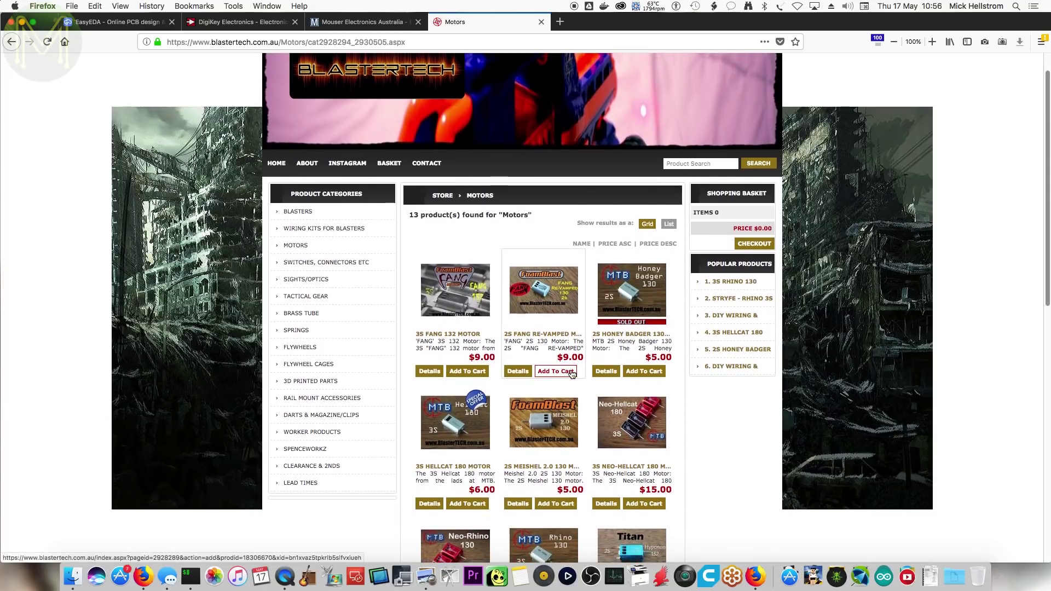
left_click(630, 422)
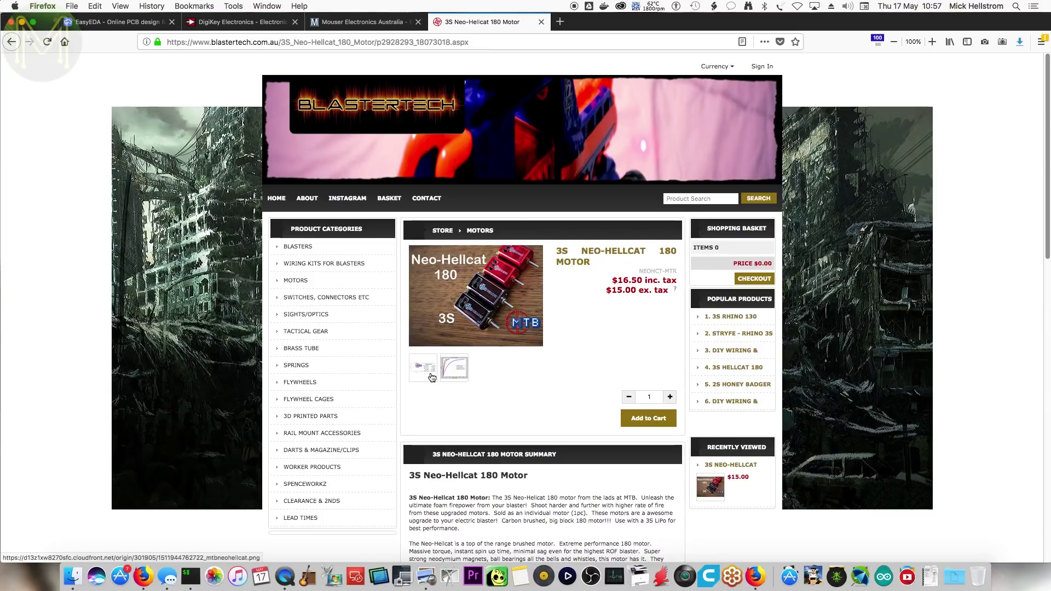
left_click(431, 376)
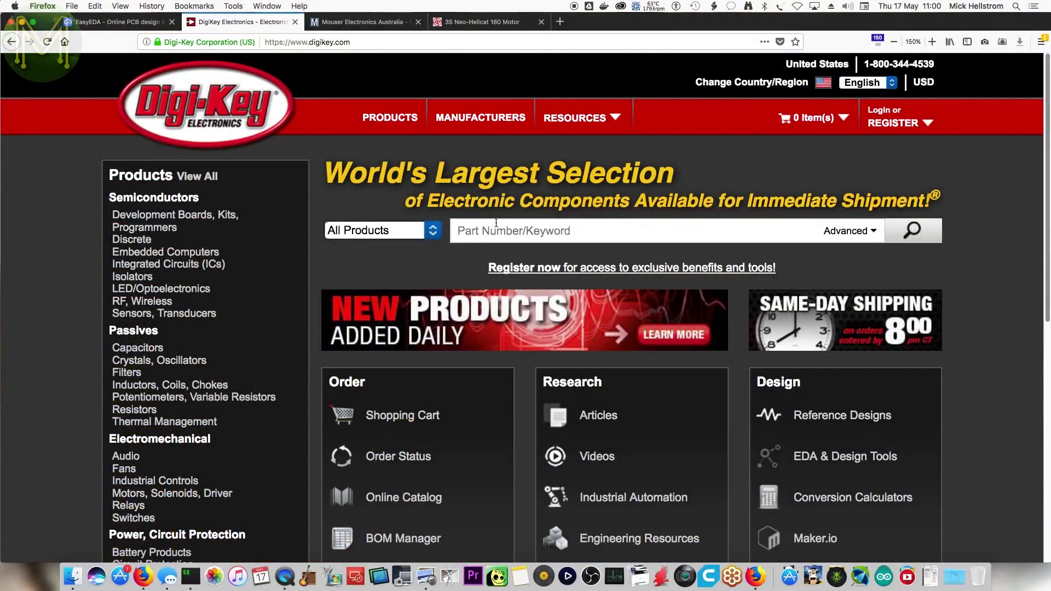
- Search Digi-Key for the keyword 'mosfet'
left_click(496, 230)
type("mosfet")
key("Return")
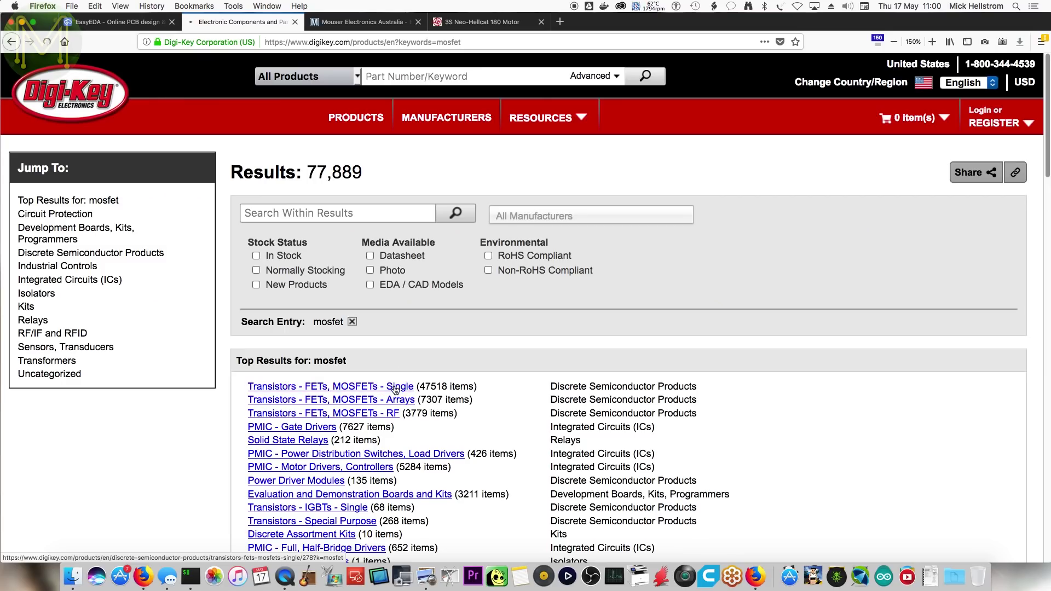
- Open the 'Transistors - FETs, MOSFETs - Single' category and limit results to Active parts
left_click(395, 388)
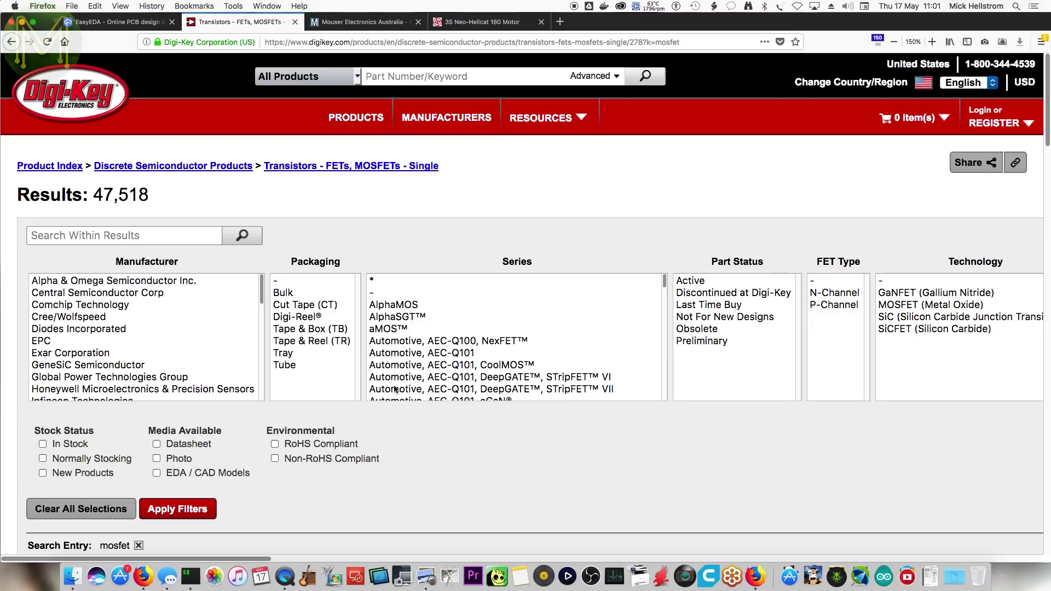
scroll(484, 245, "down", 10)
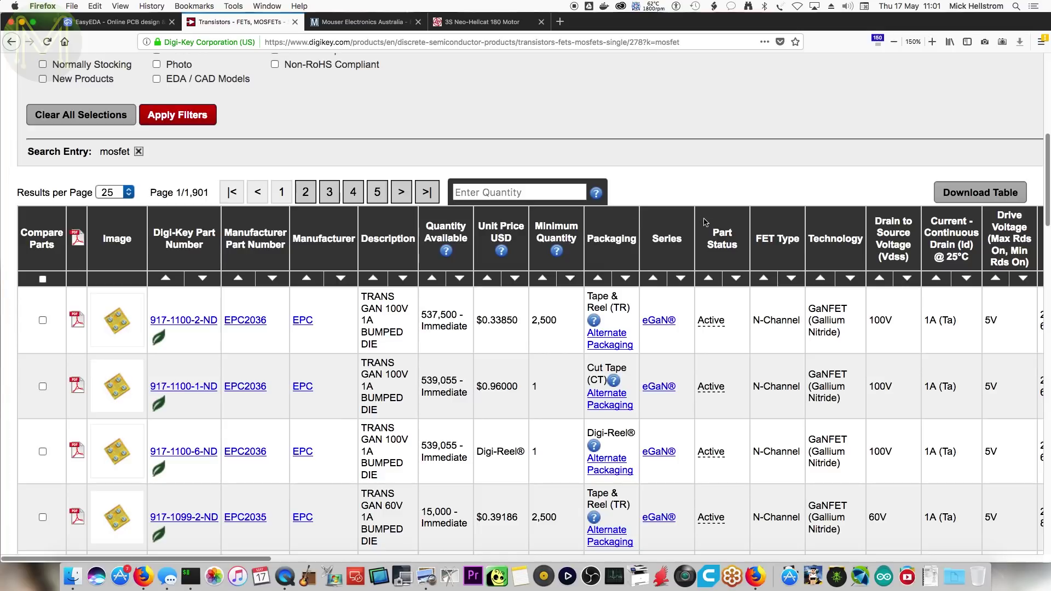
scroll(707, 225, "up", 7)
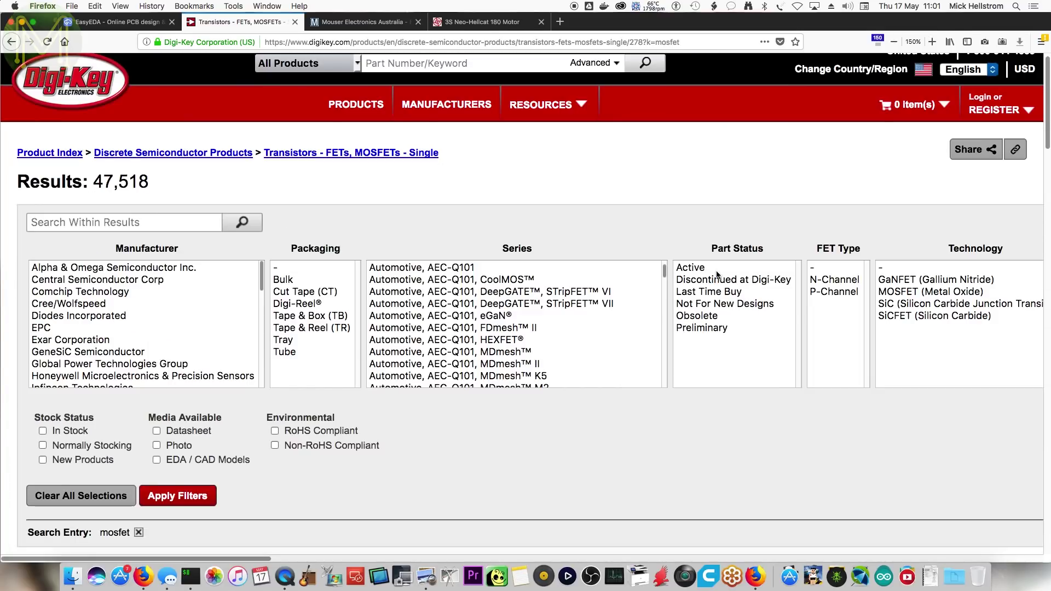
left_click(708, 267)
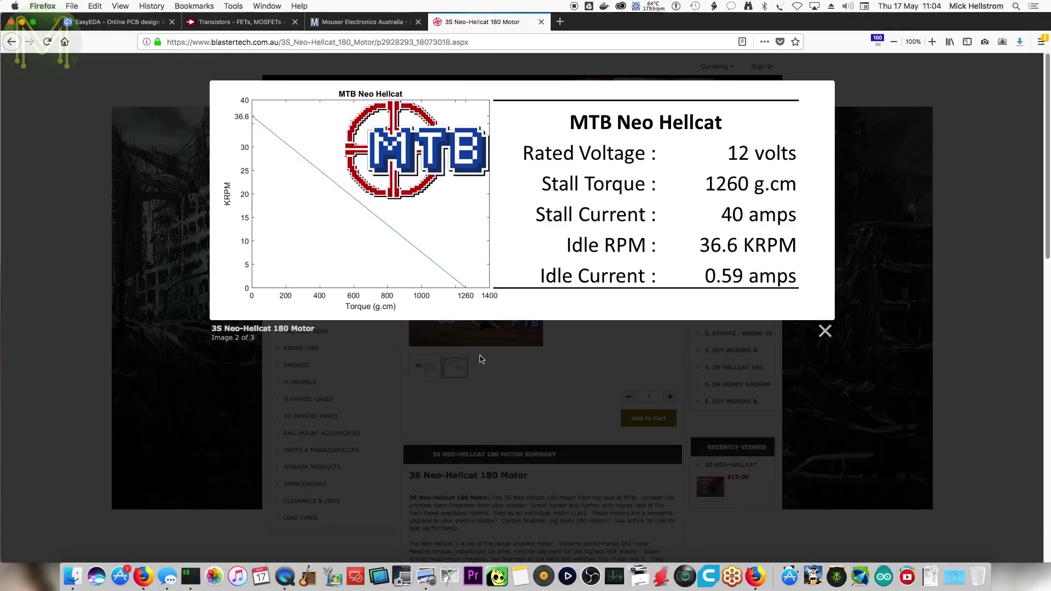
- Close the Neo-Hellcat motor spec chart after checking its 40 A stall current, returning to the FET filters
left_click(469, 349)
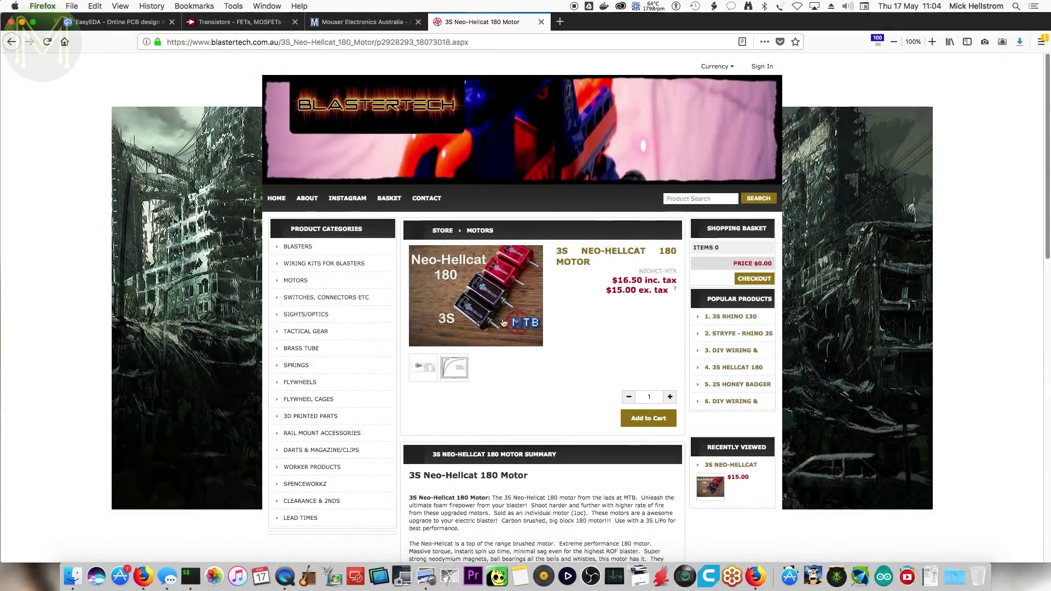
left_click(565, 253)
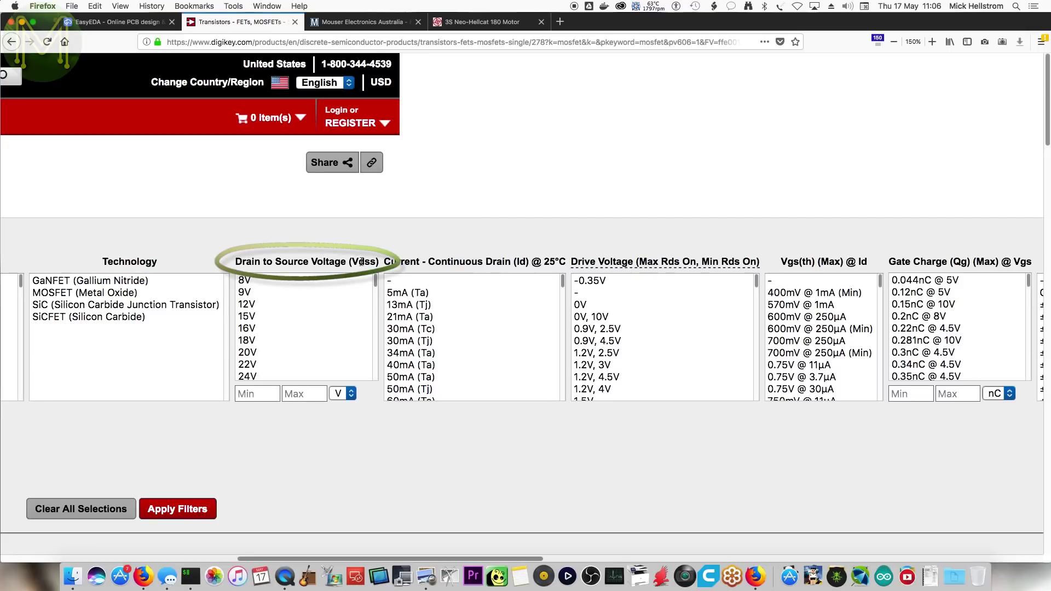
- Filter the single MOSFETs to a minimum drain-to-source voltage (Vdss) of 30 V
scroll(271, 311, "down", 2)
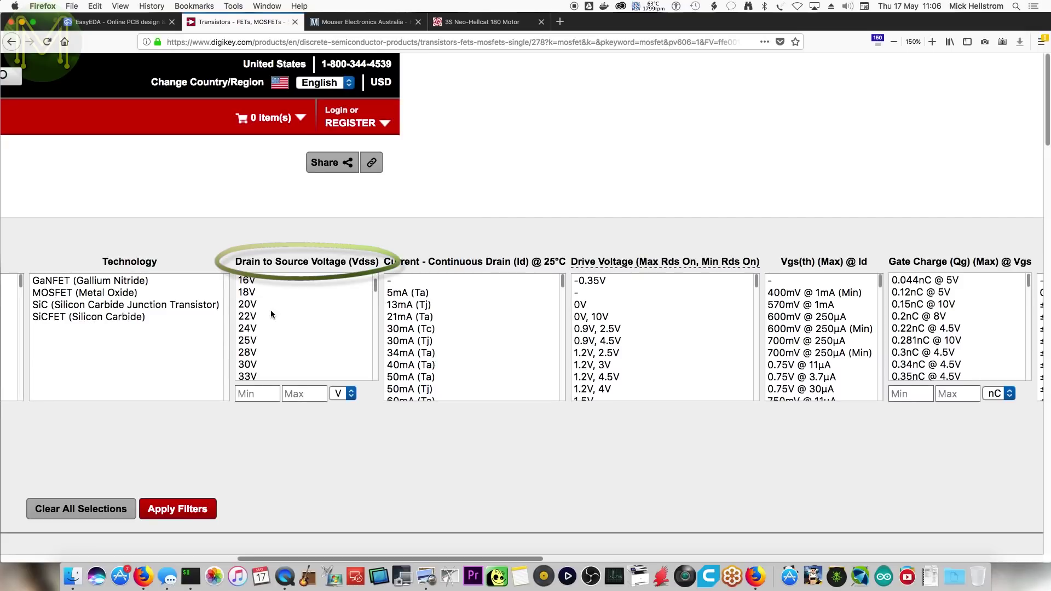
left_click(251, 394)
type("30")
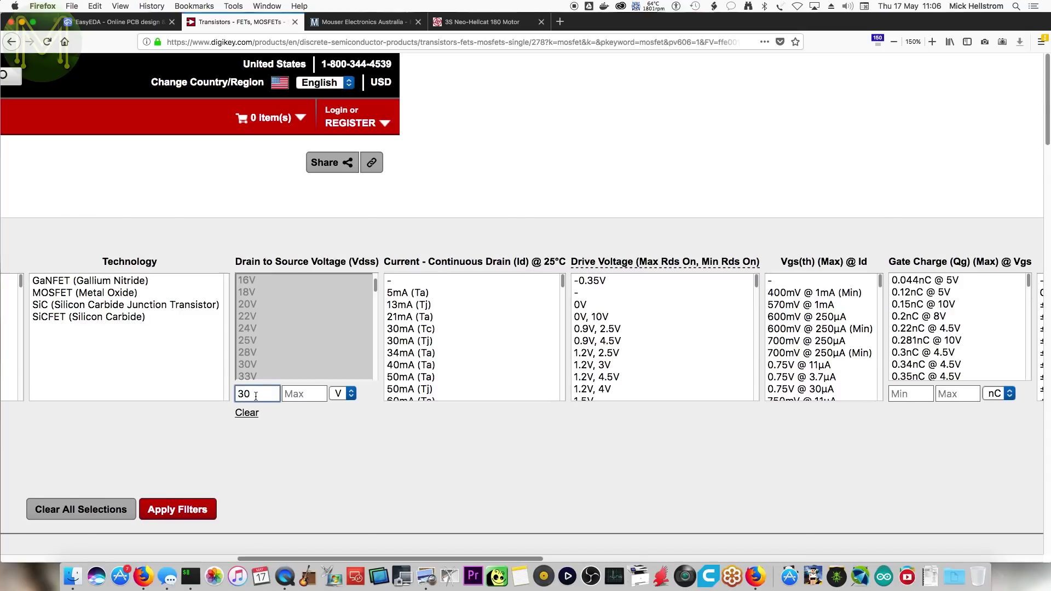
key("Return")
scroll(563, 361, "down", 4)
scroll(572, 356, "down", 5)
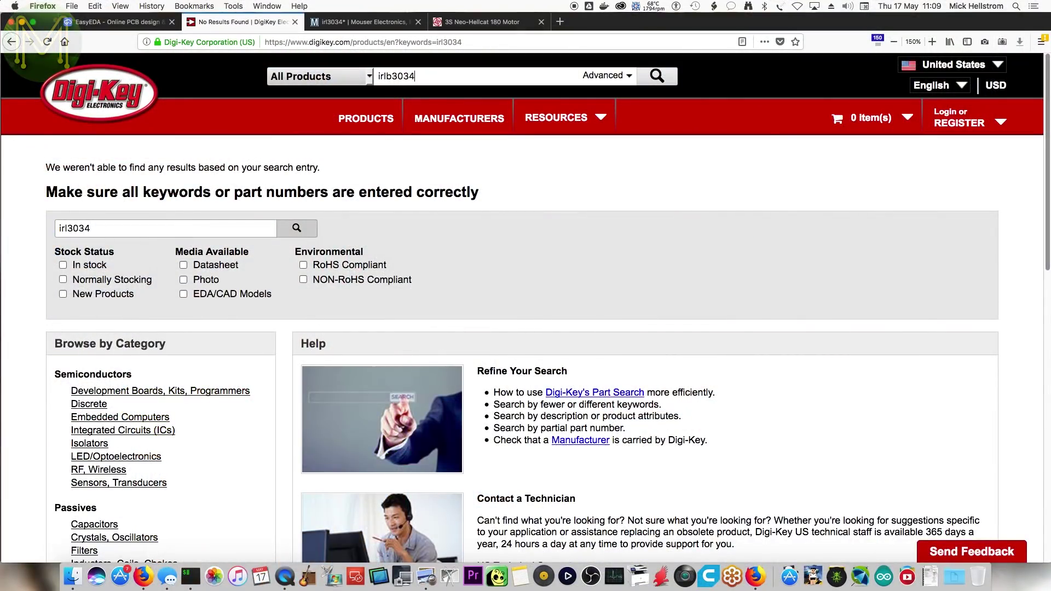
- Search irlb3034 and check the IRLB3034PBF's 195A rating in its description
key("Return")
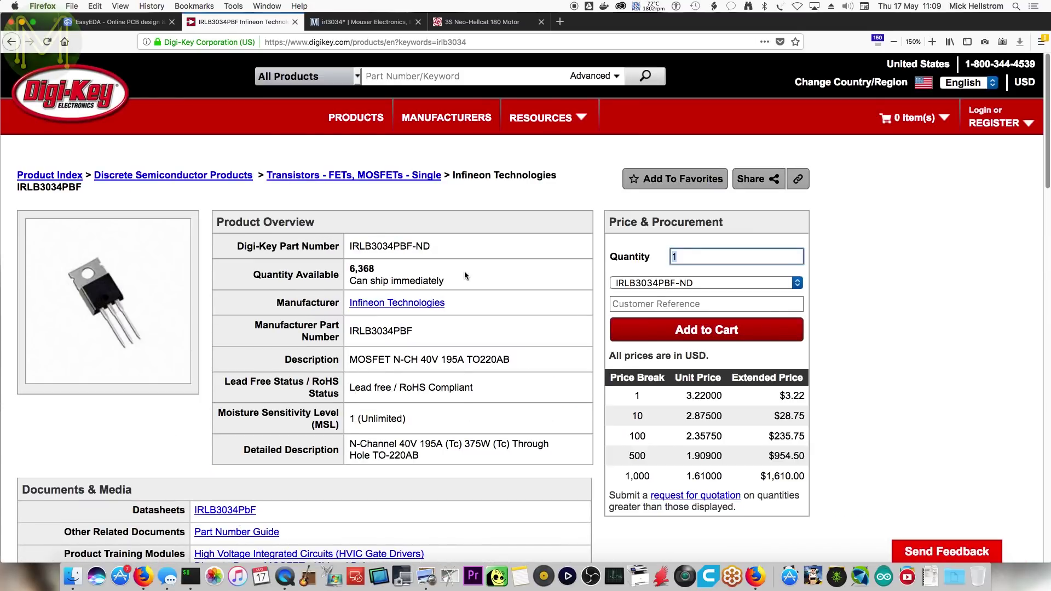
mouse_move(423, 359)
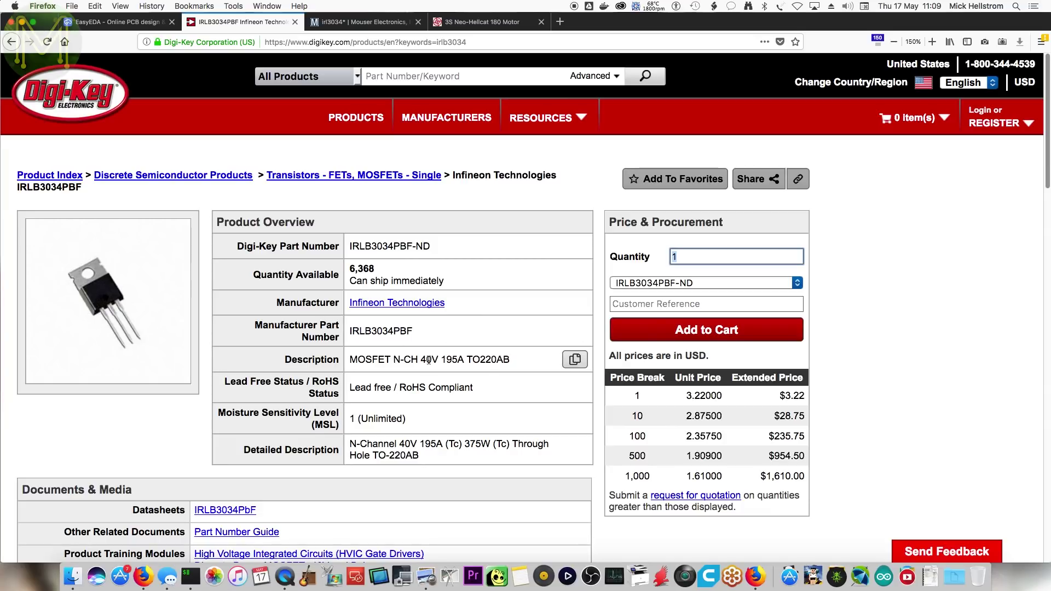
double_click(451, 360)
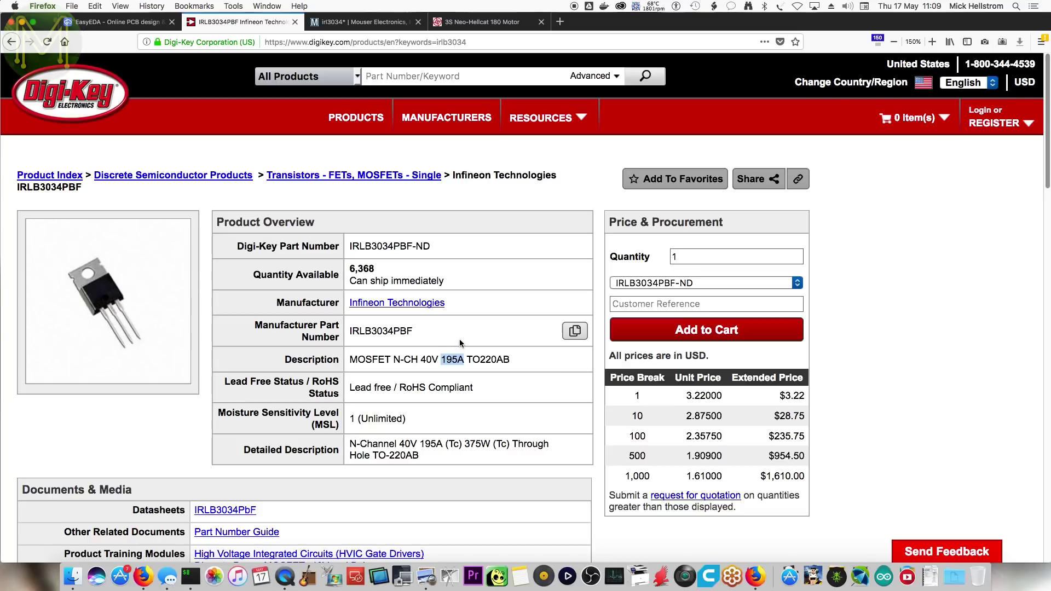
left_click(500, 331)
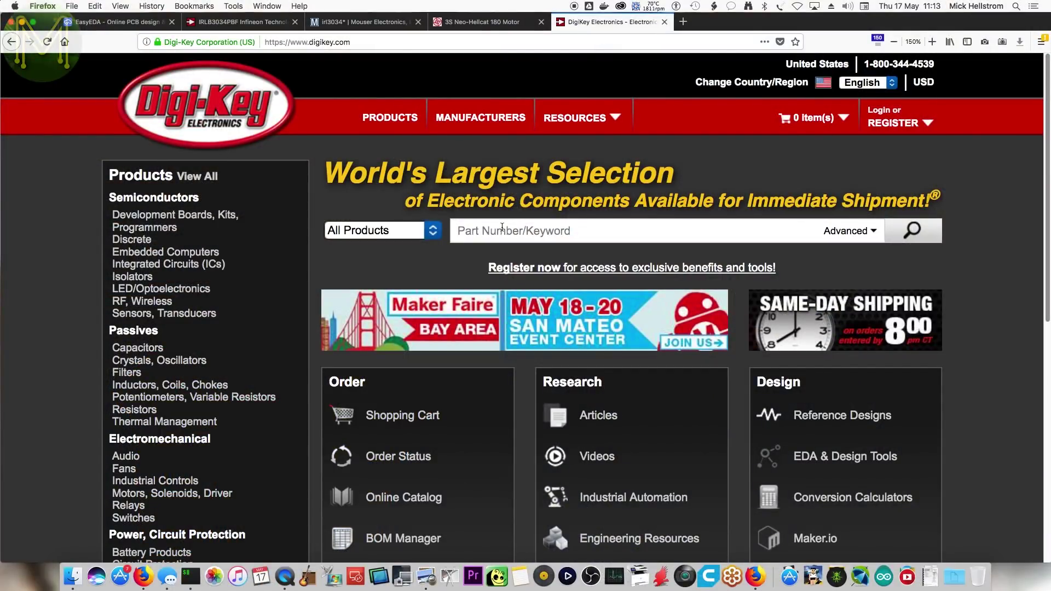
- Look up 1N5400 on Digi-Key and review its obsolete, zero-stock product page
type("1")
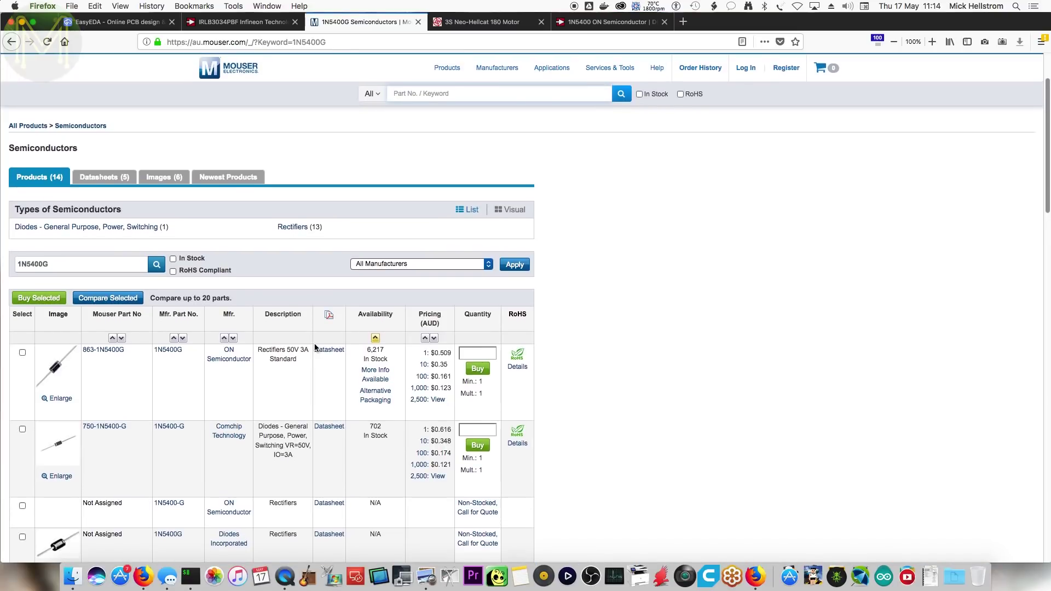
scroll(314, 344, "down", 3)
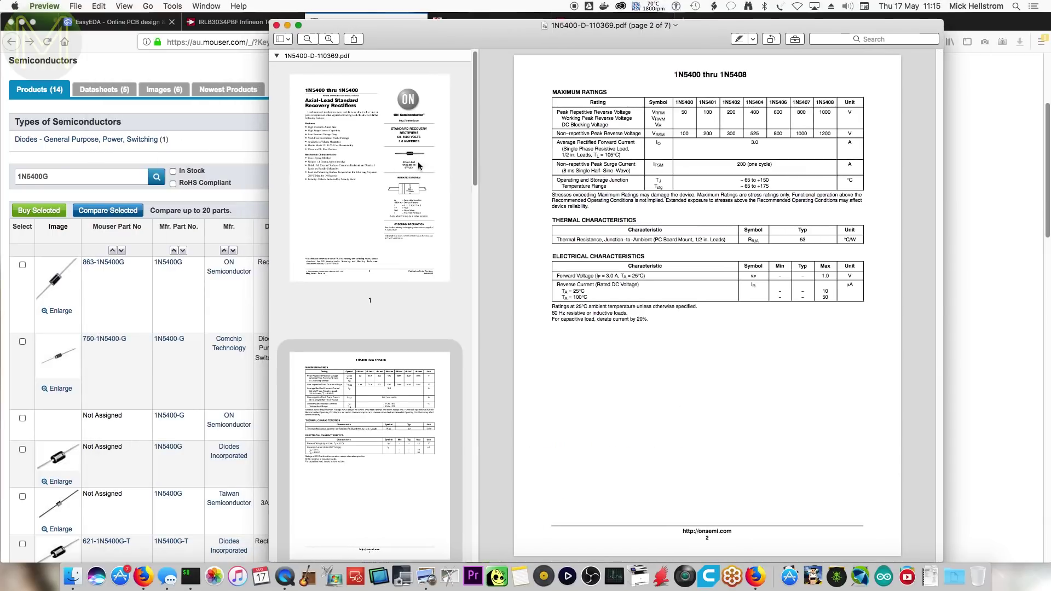
- Return to page 1 of the 1N5400 thru 1N5408 datasheet, then close the datasheet window
left_click(365, 168)
scroll(707, 162, "up", 10)
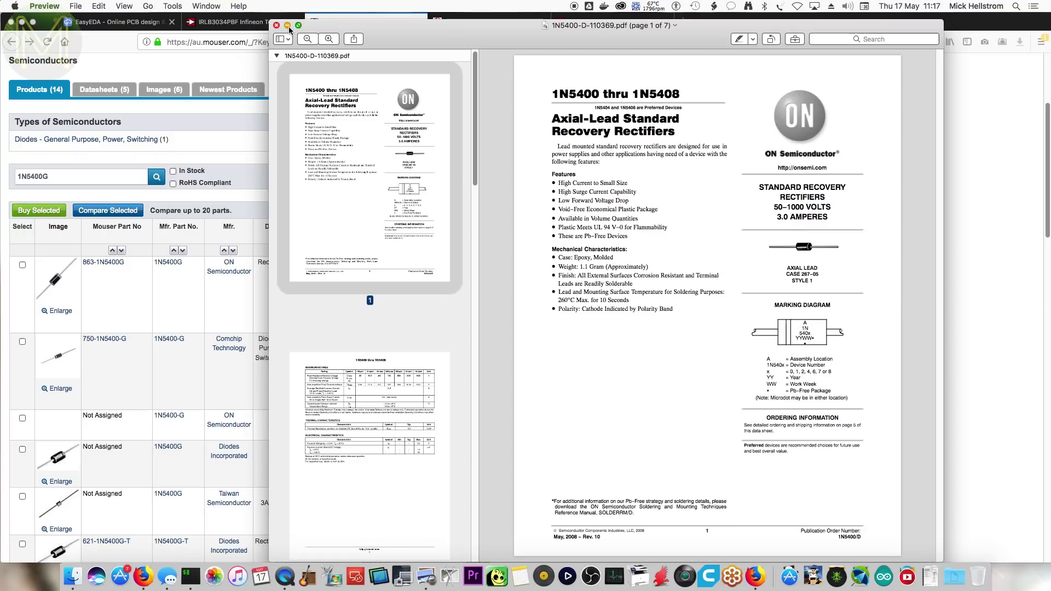
left_click(287, 25)
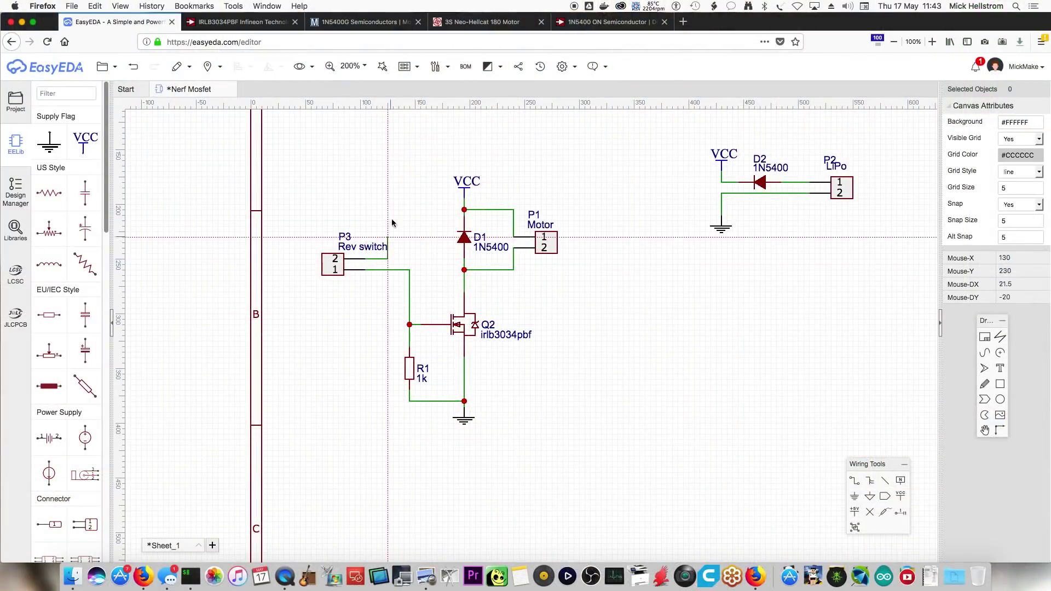
- Finish the P3 wire at the D1/VCC junction and move the Q2 footprint left onto the board
left_click(411, 210)
left_click(464, 210)
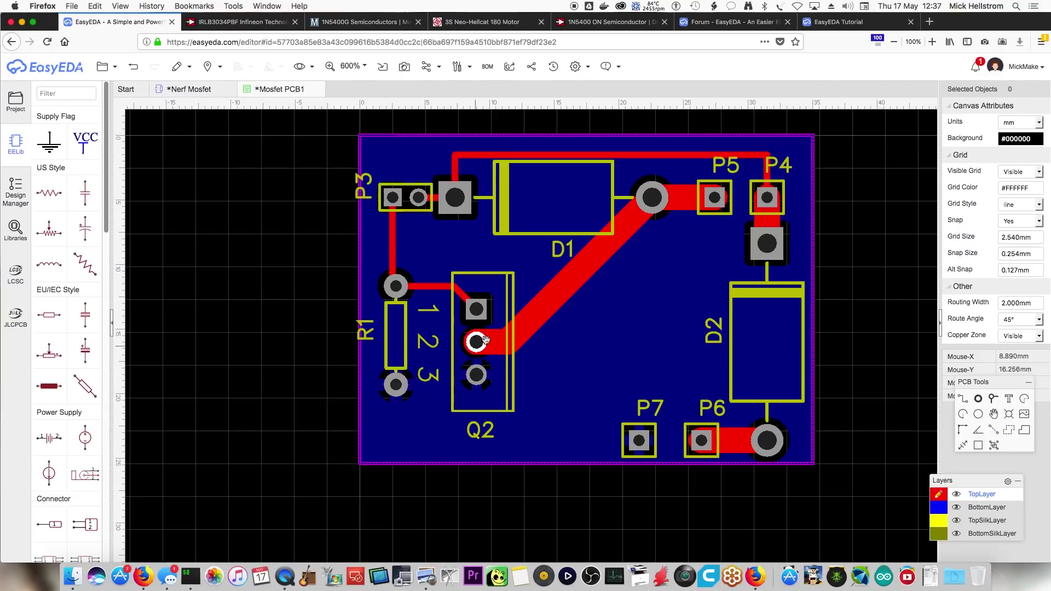
left_click_drag(476, 306, 456, 307)
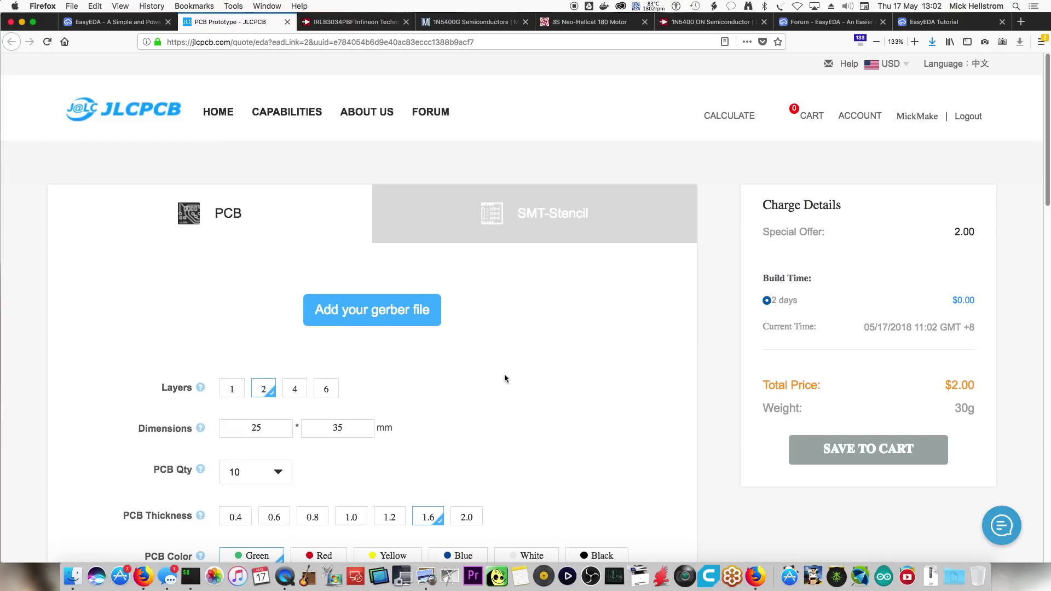
- Scroll to JLCPCB's detected 2-layer 35×25 mm board previews on the $2.00 quote
scroll(515, 366, "down", 3)
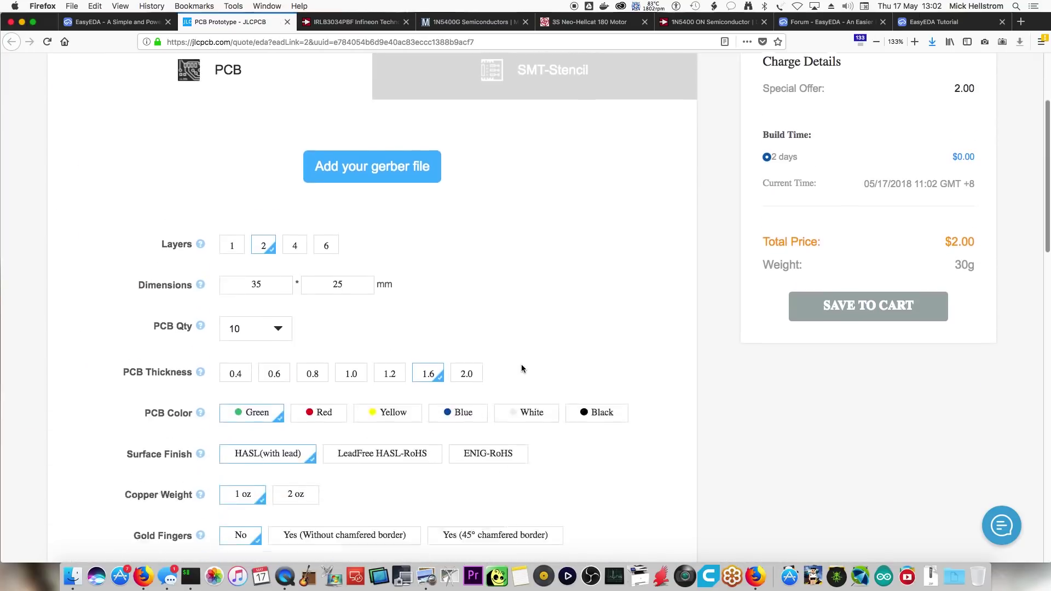
scroll(521, 364, "down", 1)
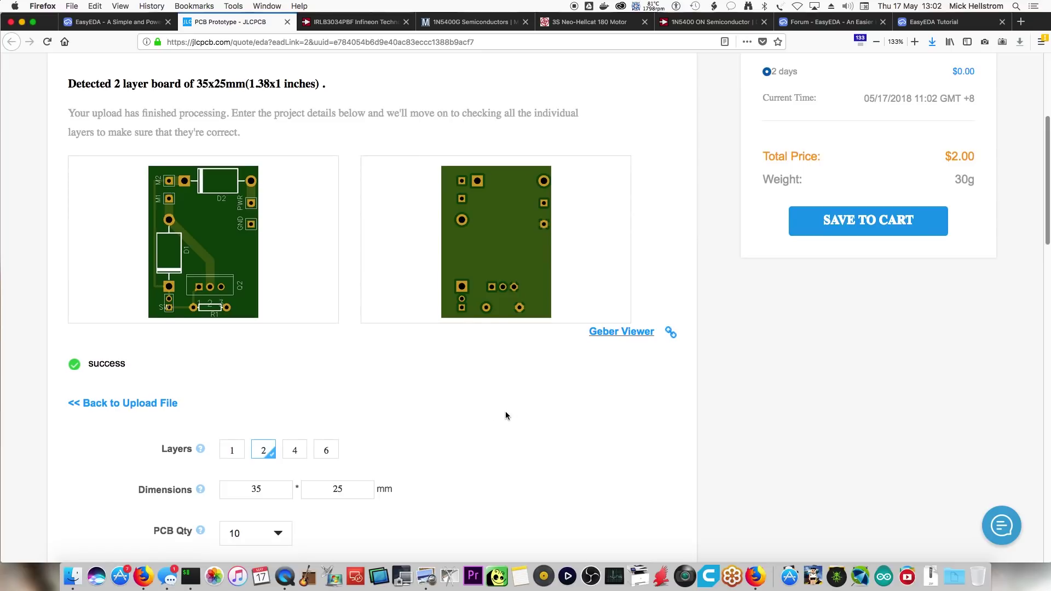